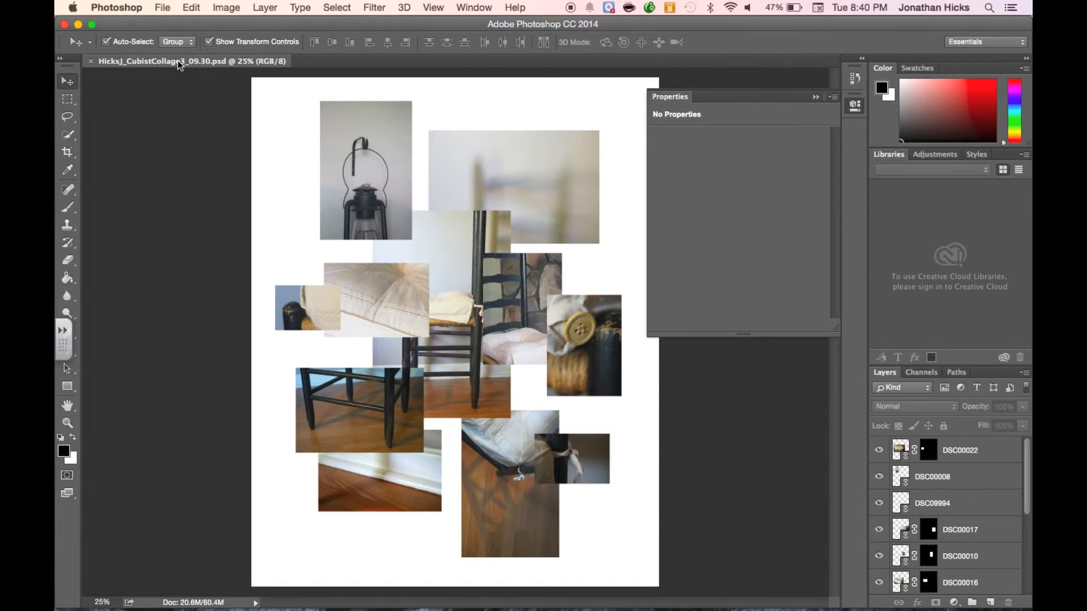
# Save the collage as a new Photoshop file with B appended to its name, keeping Maximize Compatibility on
pyautogui.click(162, 9)
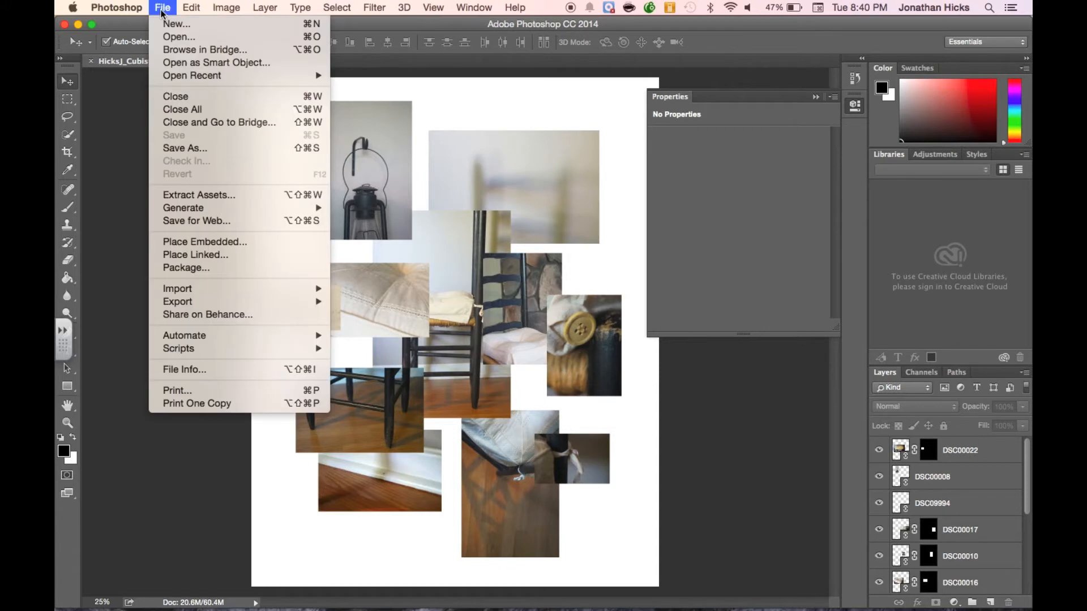
pyautogui.click(189, 149)
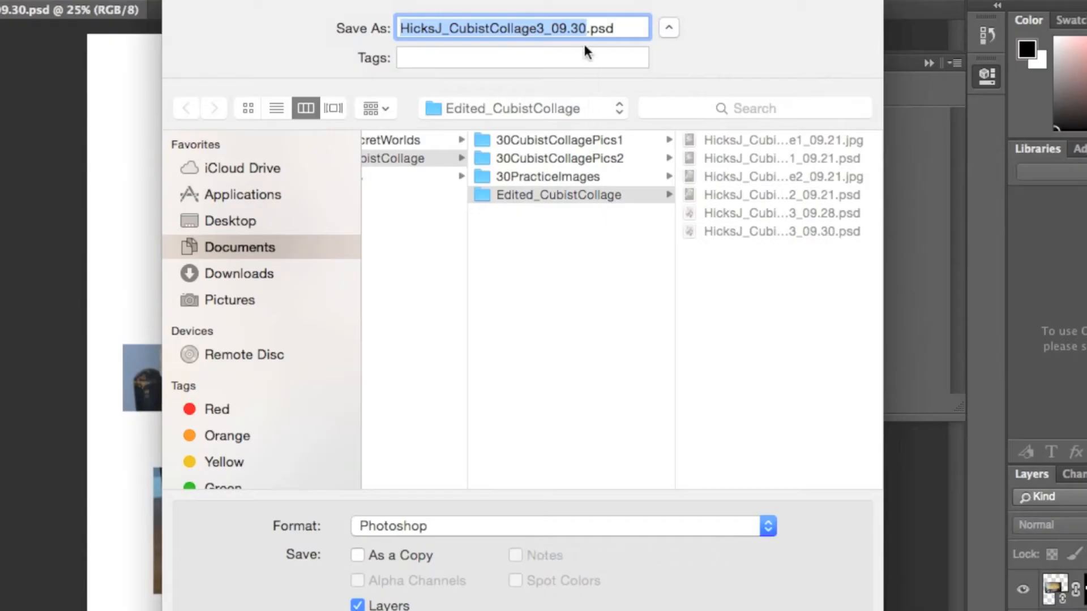
pyautogui.click(586, 29)
pyautogui.write('B')
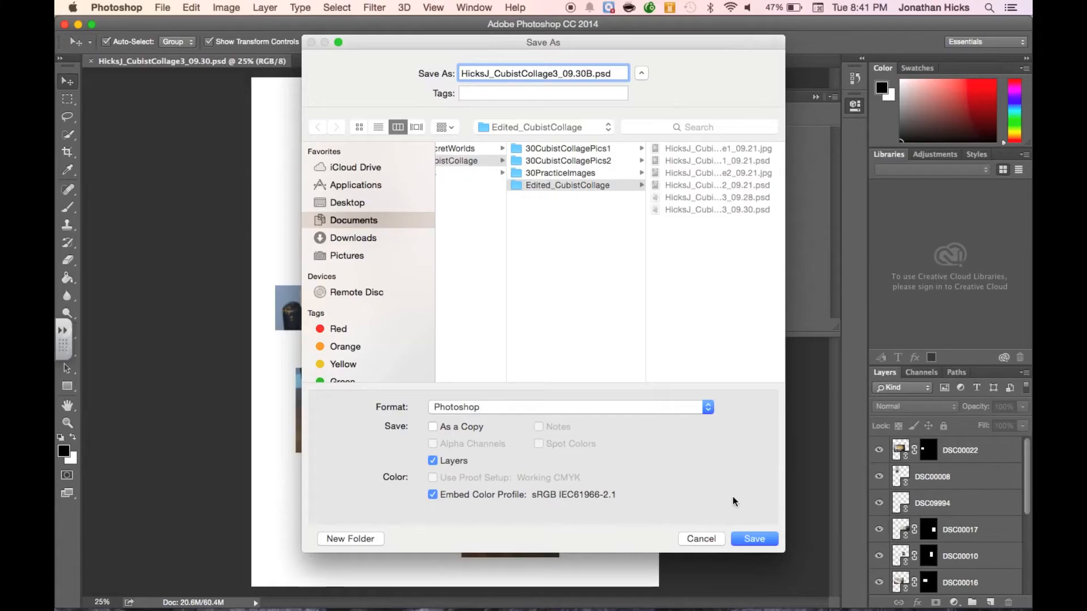
pyautogui.click(743, 538)
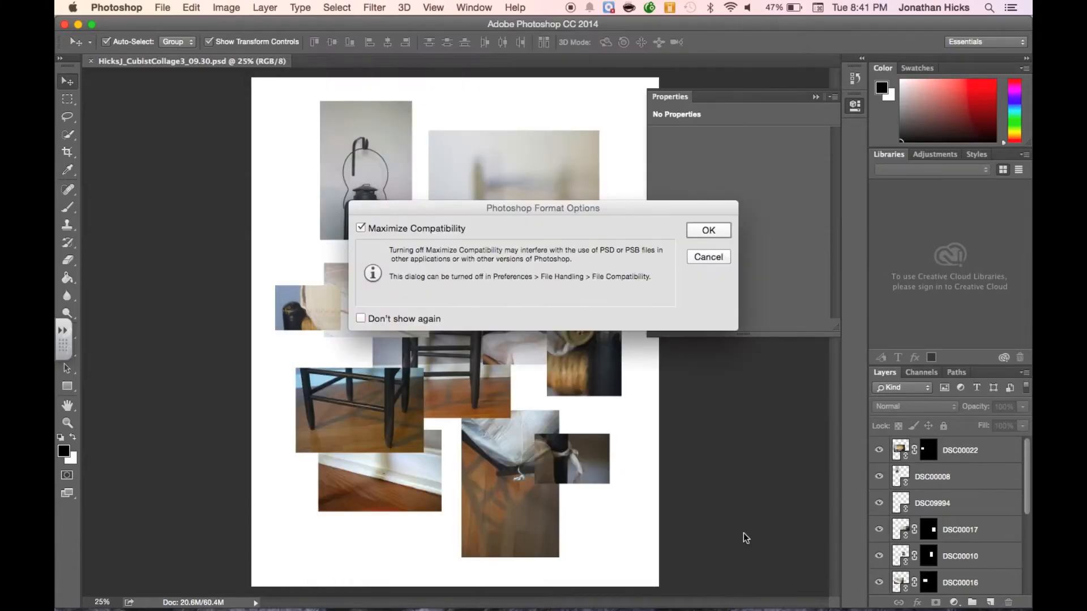
pyautogui.click(698, 232)
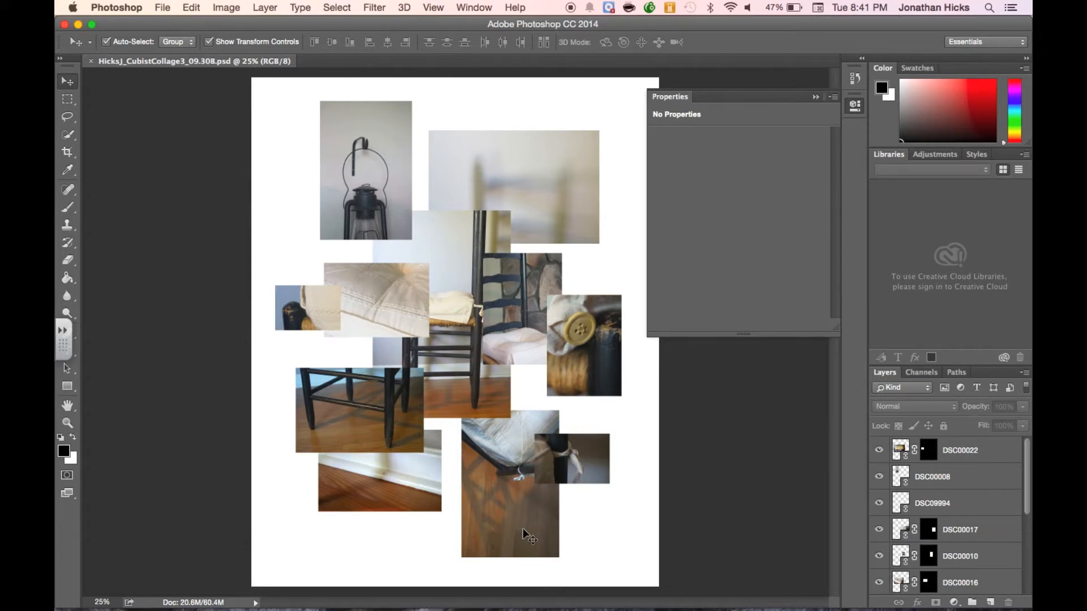
pyautogui.moveTo(584, 398); pyautogui.dragTo(536, 331)
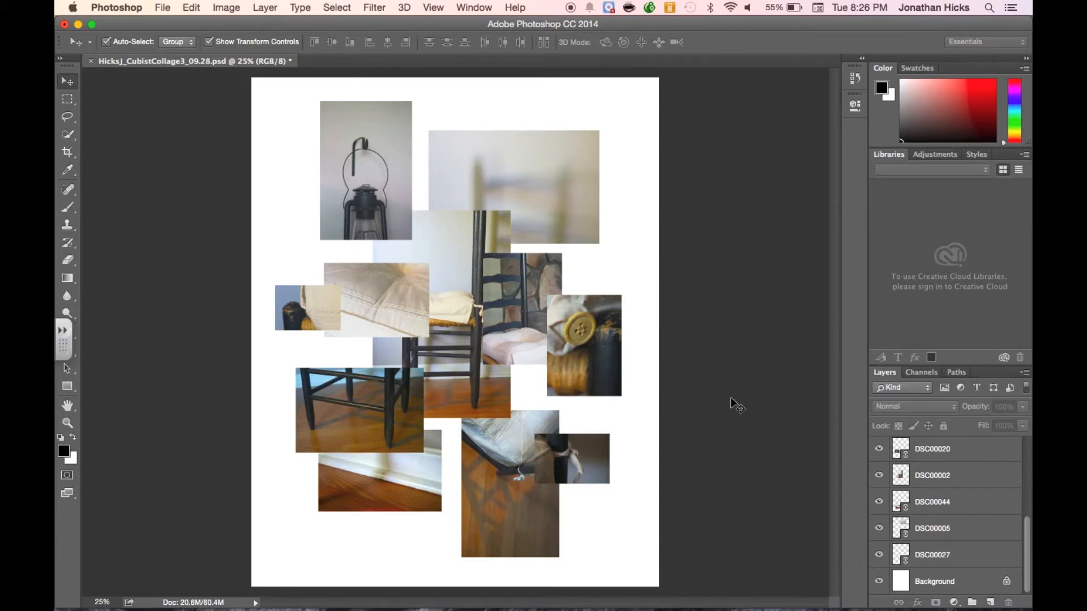
# Open the Layer Style blending options for layer DSC00020, look through the styles and close them without changes
pyautogui.click(978, 454)
pyautogui.doubleClick(978, 455)
pyautogui.moveTo(589, 109); pyautogui.dragTo(802, 65)
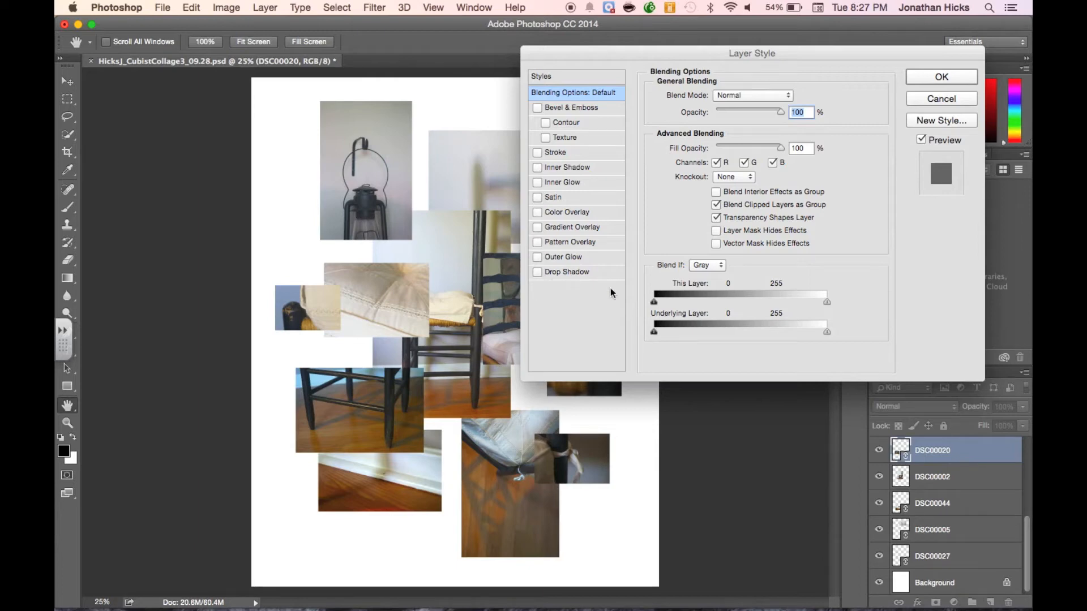
pyautogui.click(929, 101)
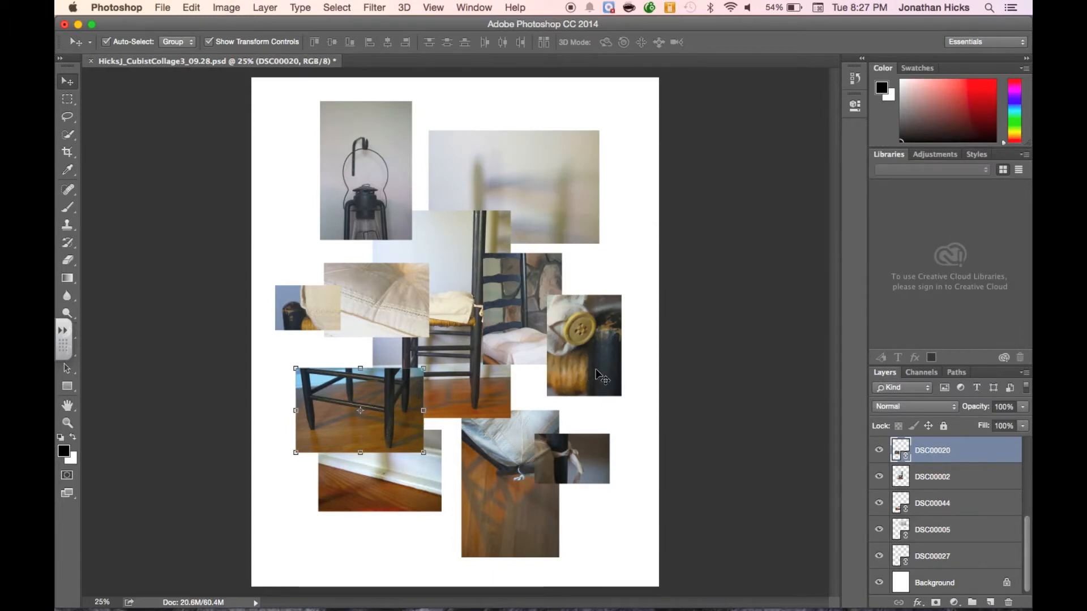
# Try the Difference blend mode on the button photo, layer DSC00017
pyautogui.click(597, 374)
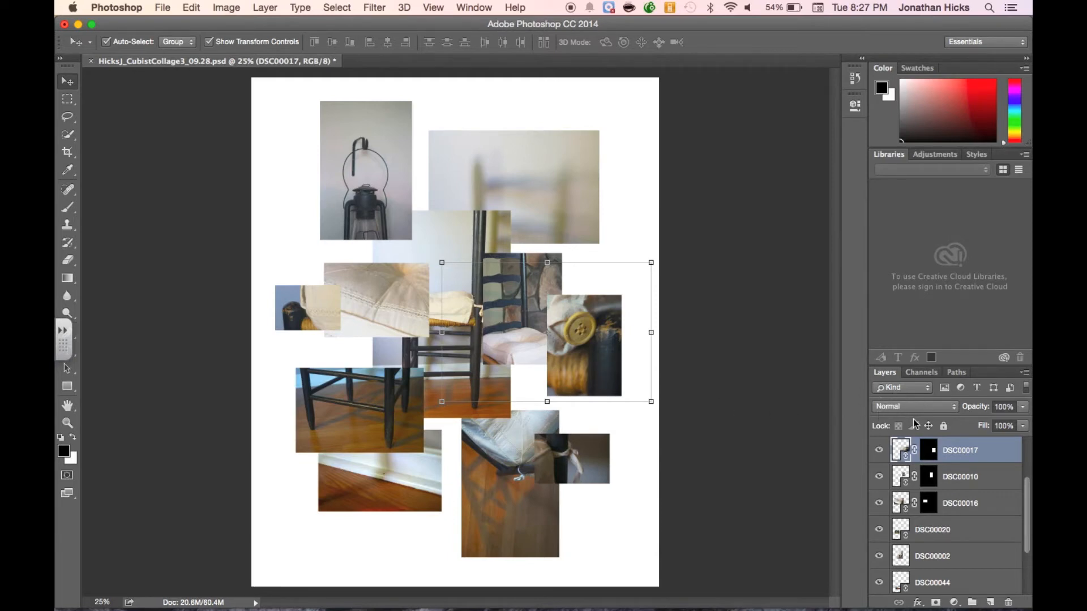
pyautogui.click(952, 408)
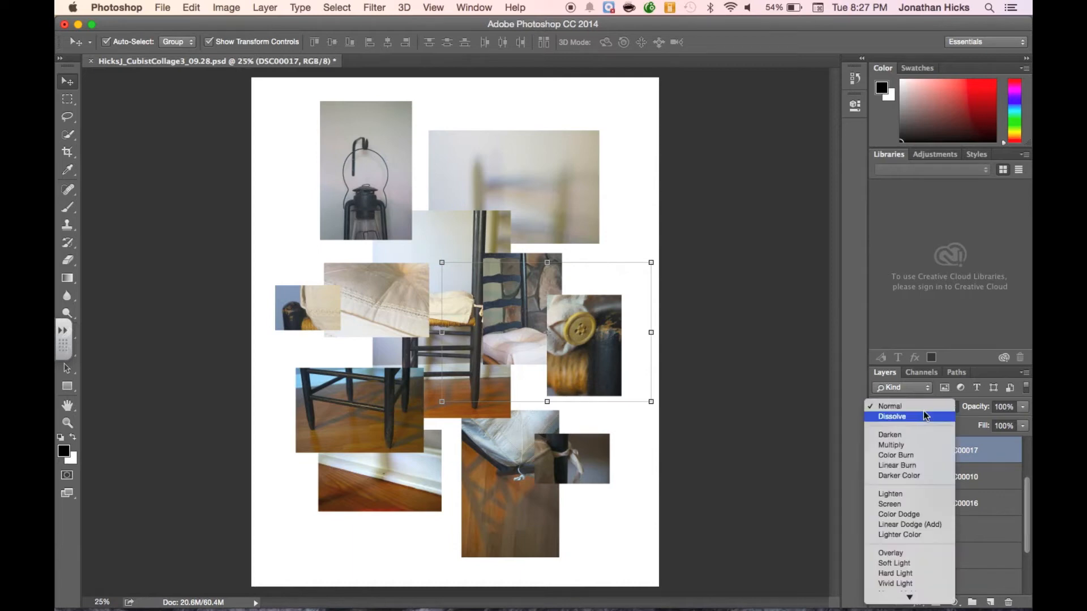
pyautogui.scroll(-3, 913, 589)
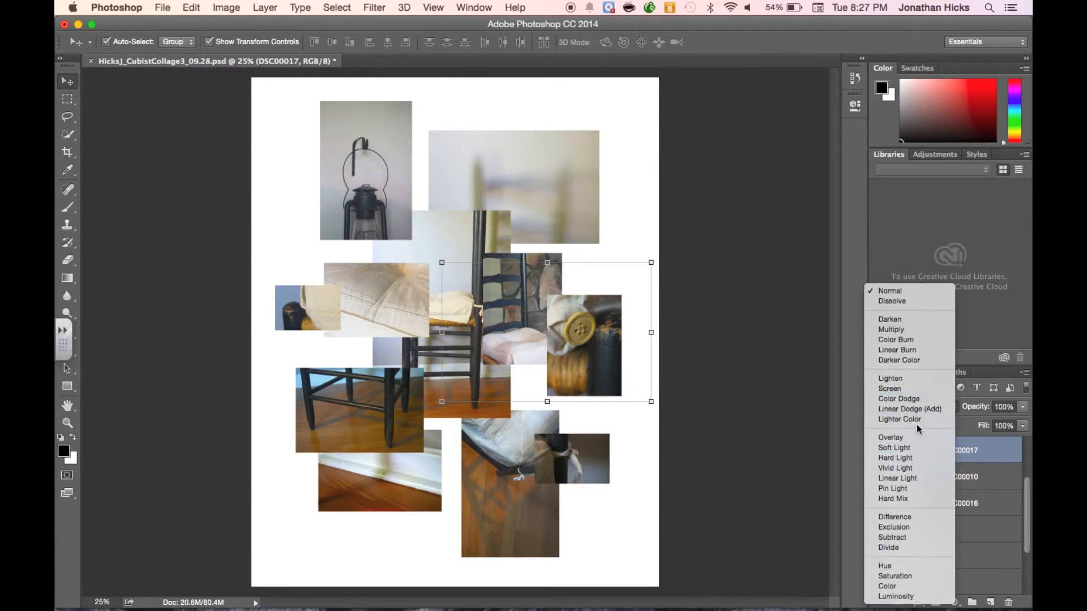
pyautogui.click(929, 516)
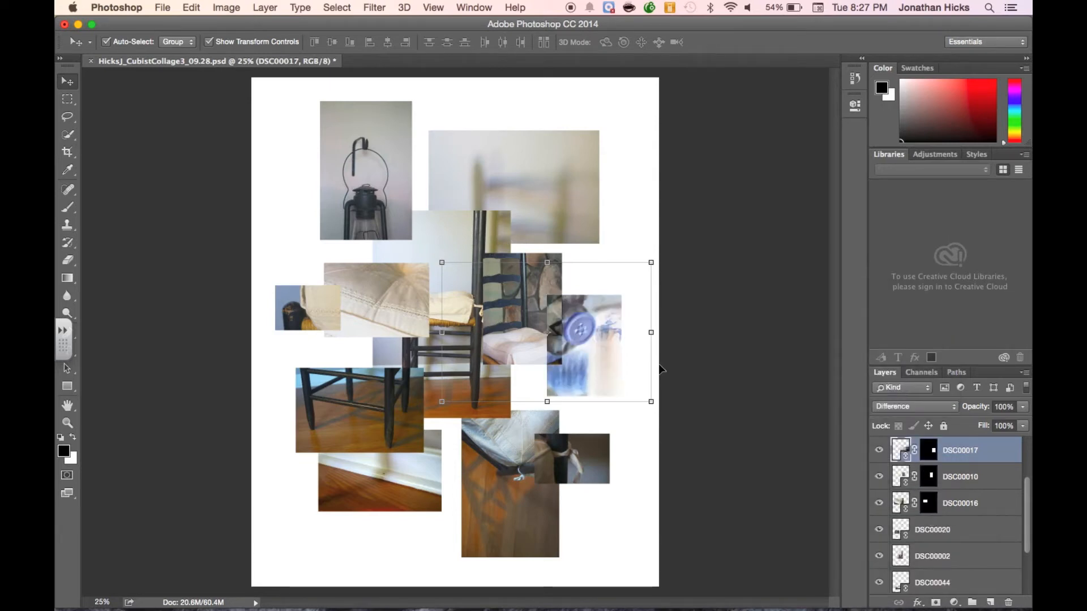
# Try the Darken and Multiply blend modes on the button photo layer
pyautogui.click(955, 407)
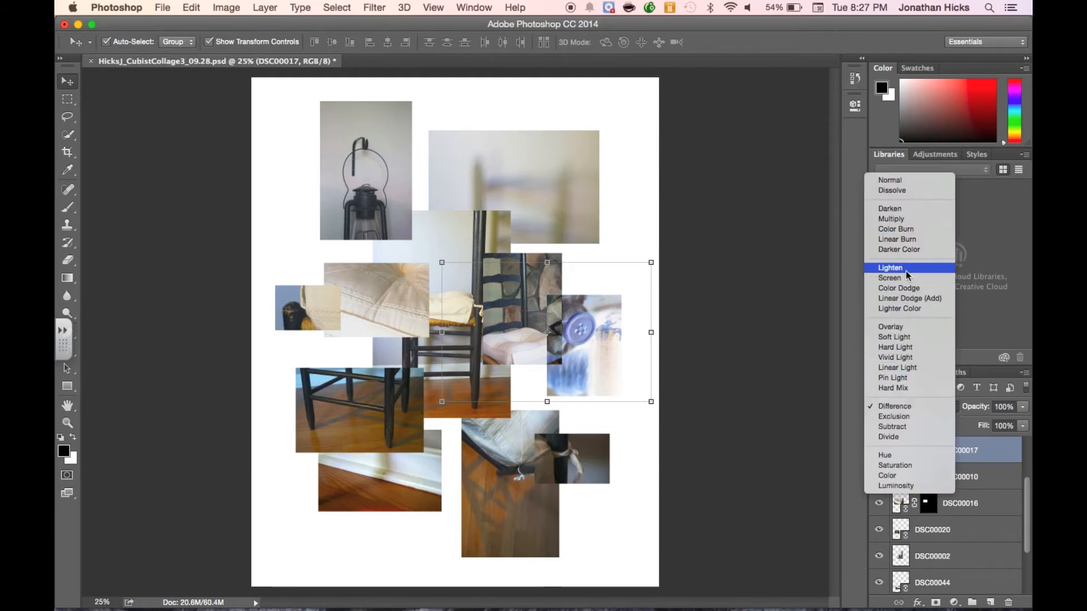
pyautogui.click(907, 209)
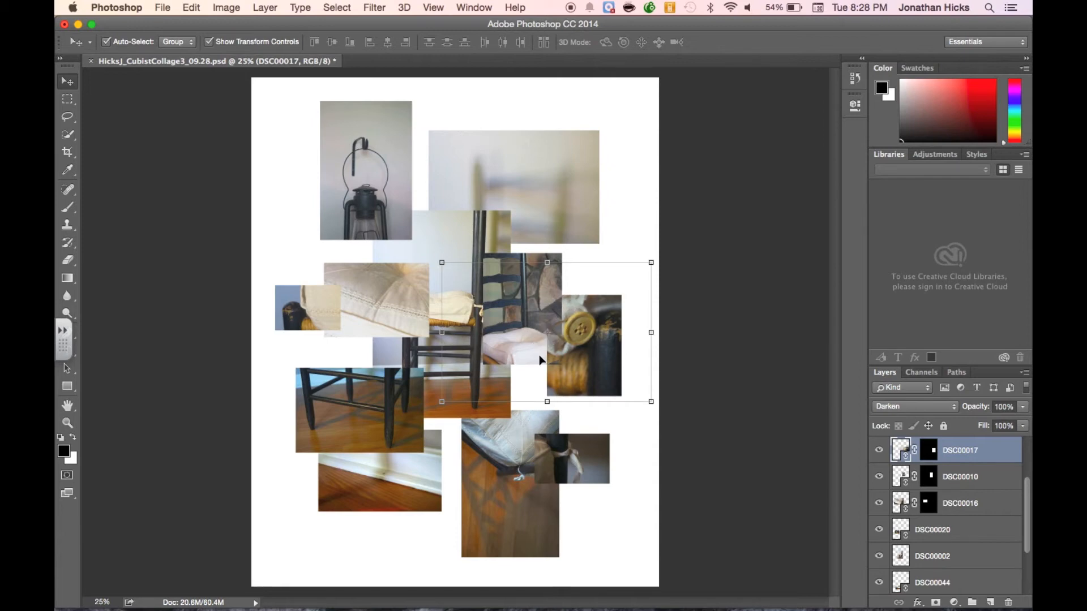
pyautogui.click(925, 408)
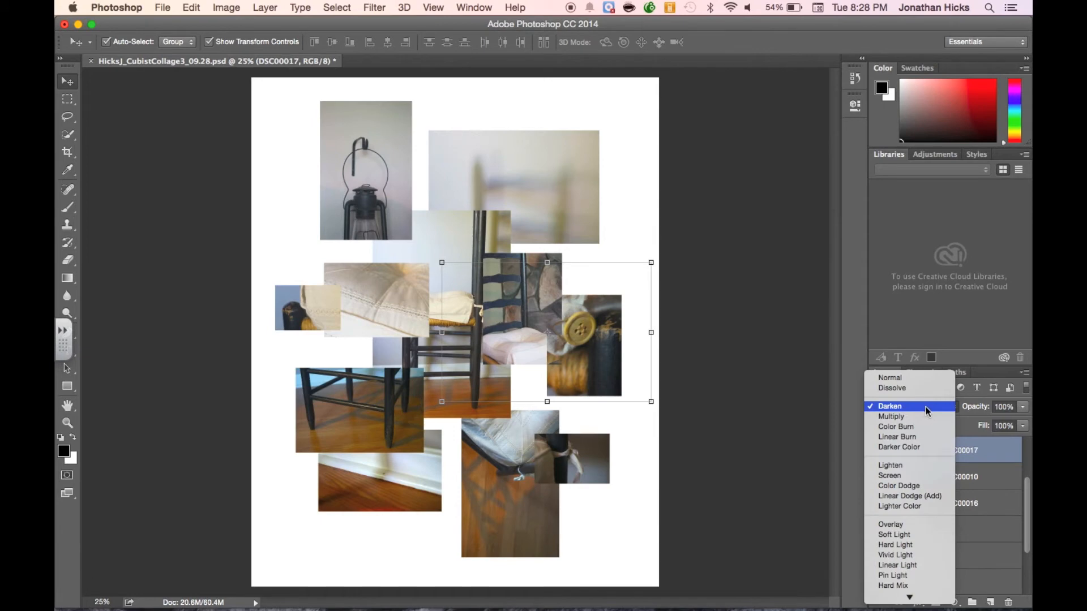
pyautogui.click(926, 416)
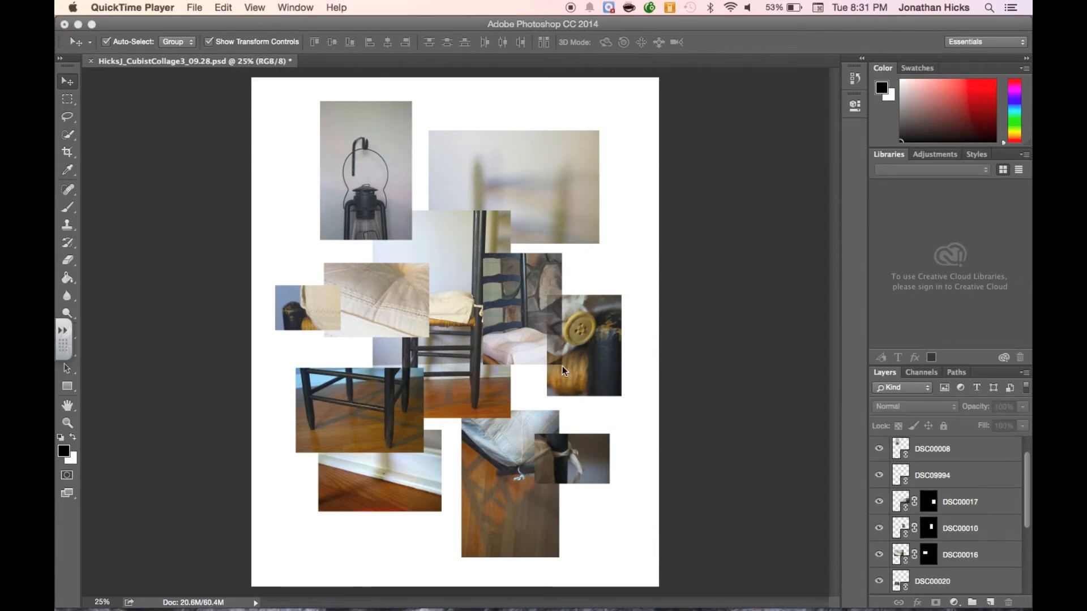
# Set the blend mode of the chair-legs photo, layer DSC00020, to Multiply
pyautogui.click(340, 399)
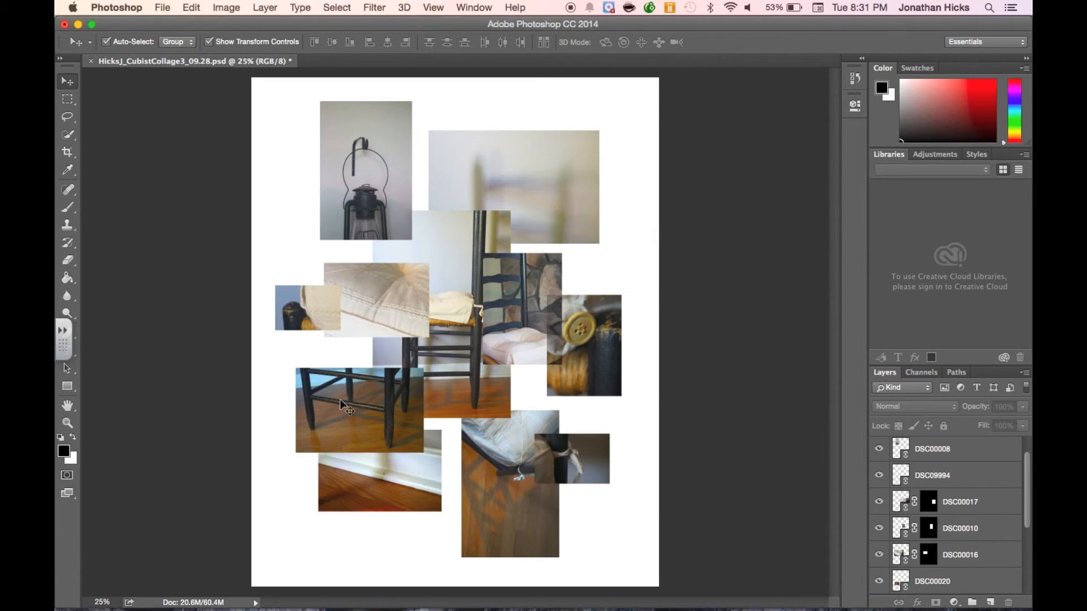
pyautogui.click(385, 393)
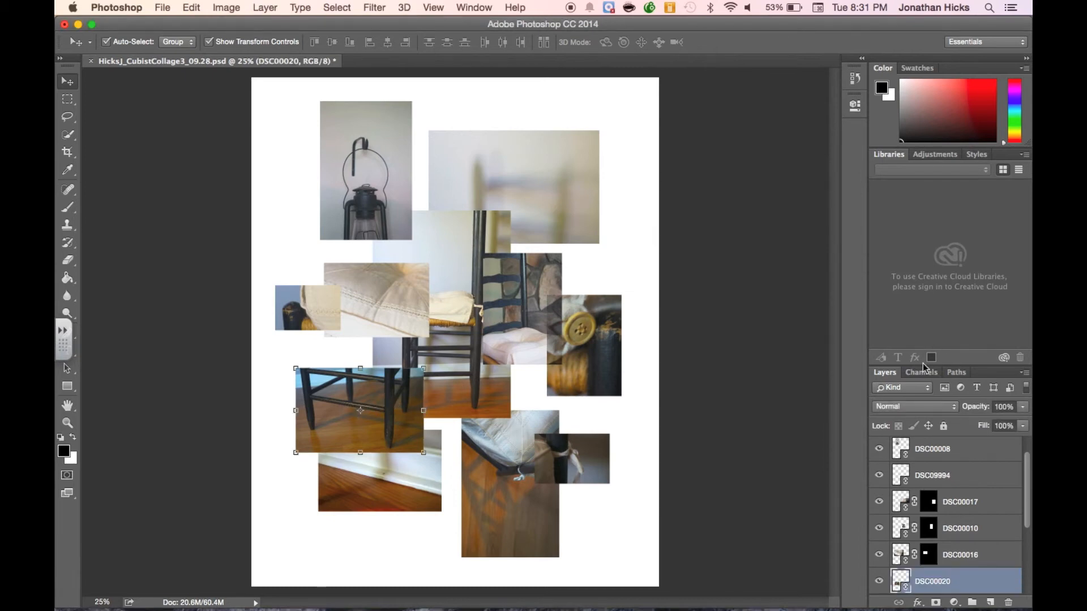
pyautogui.click(930, 408)
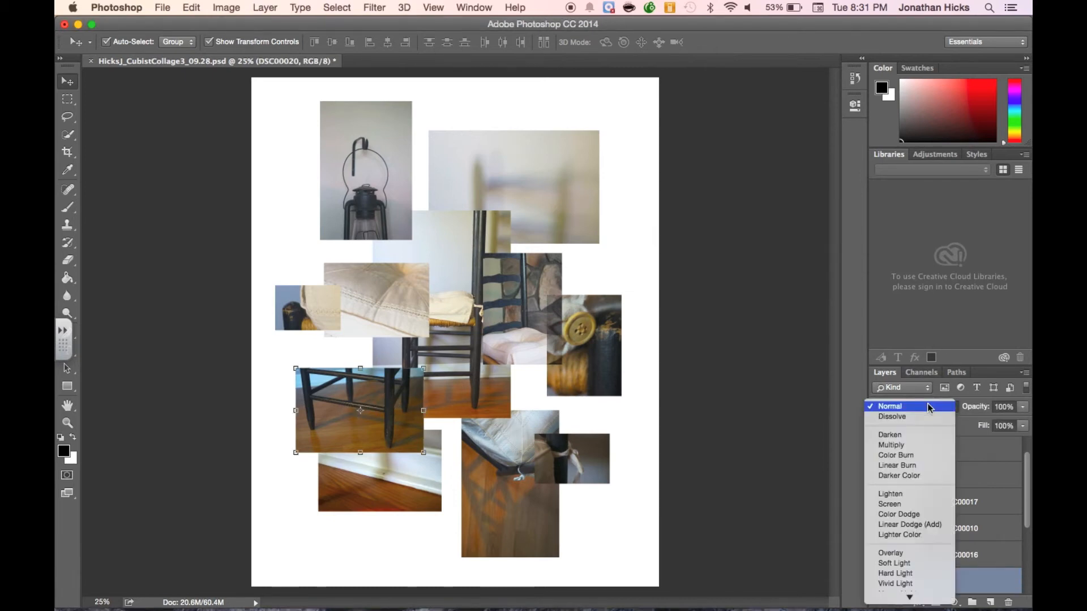
pyautogui.click(923, 445)
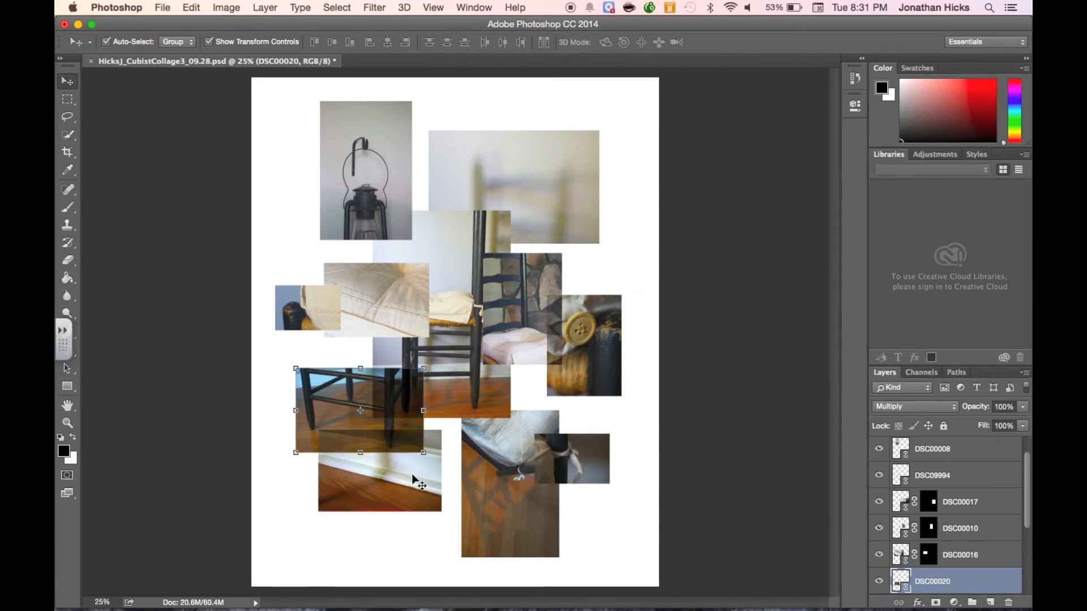
# Set the blend mode of the small tied-ribbon photo, layer DSC09994, to Multiply and deselect the layer
pyautogui.click(605, 473)
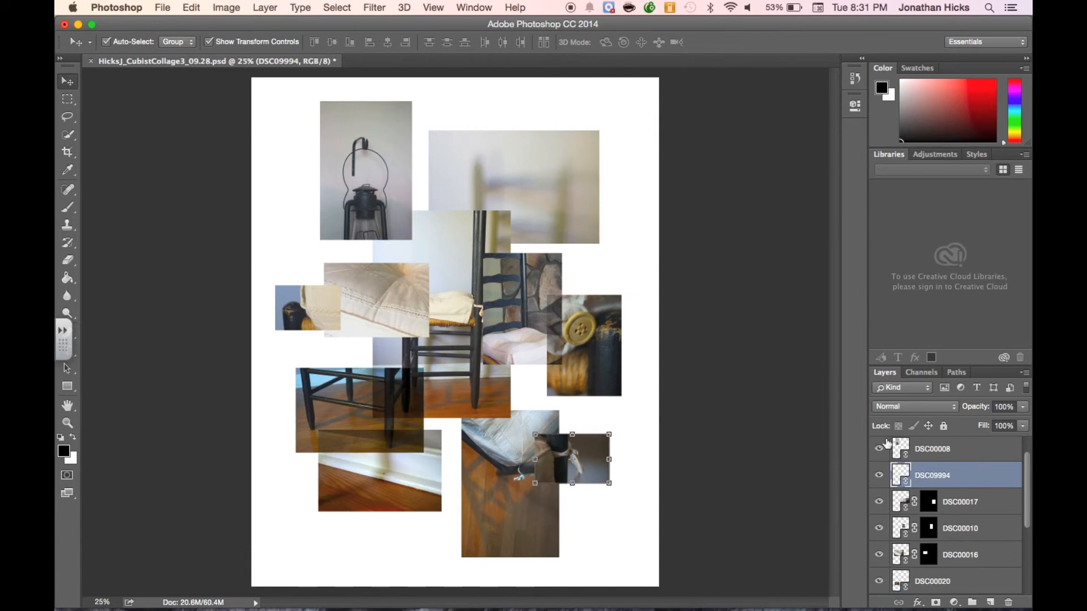
pyautogui.click(917, 407)
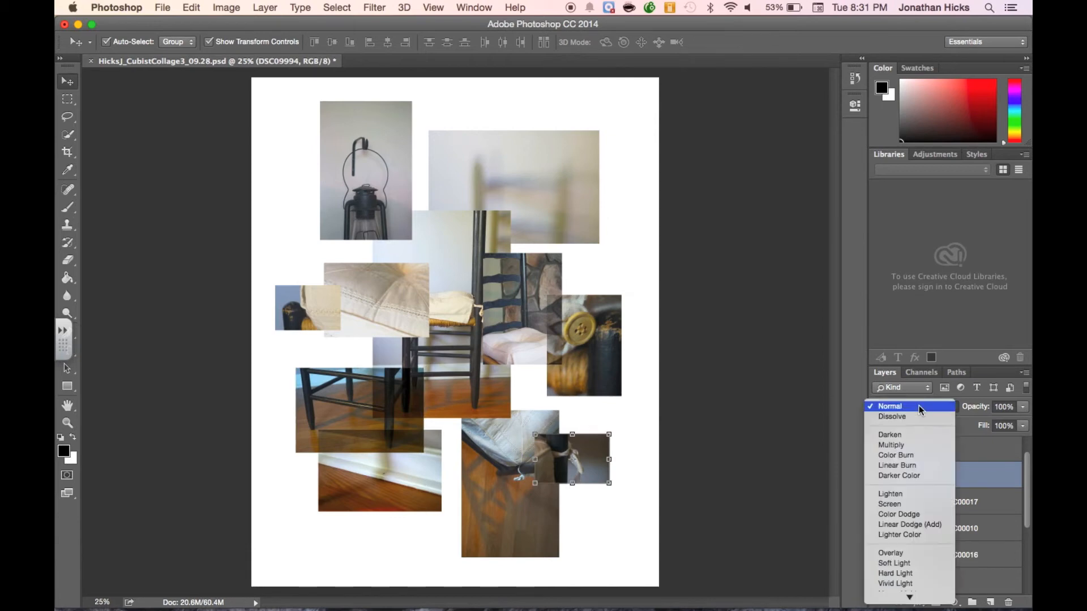
pyautogui.click(912, 445)
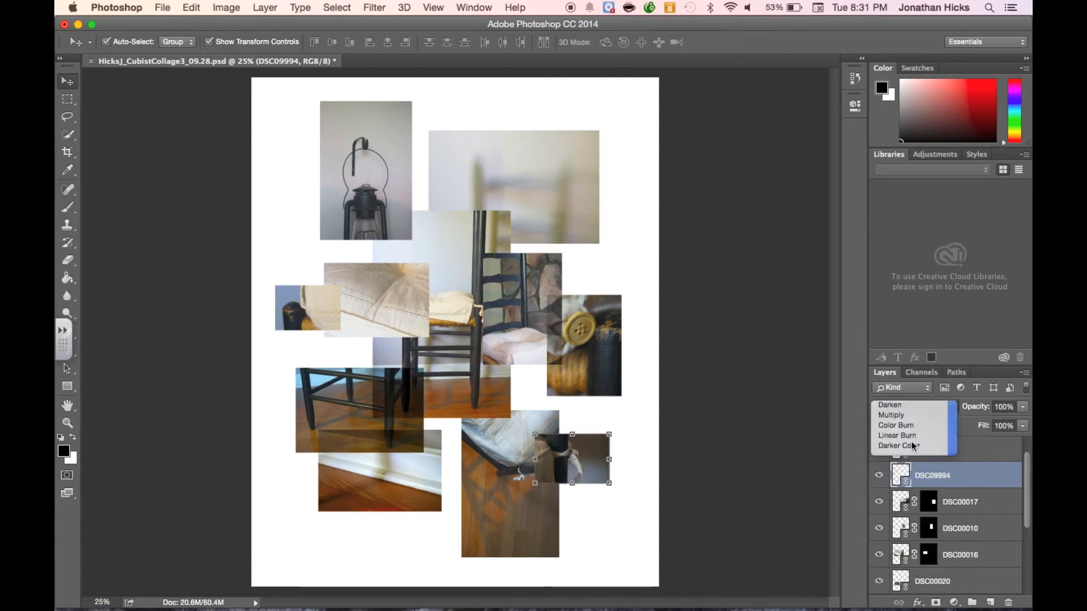
pyautogui.click(635, 492)
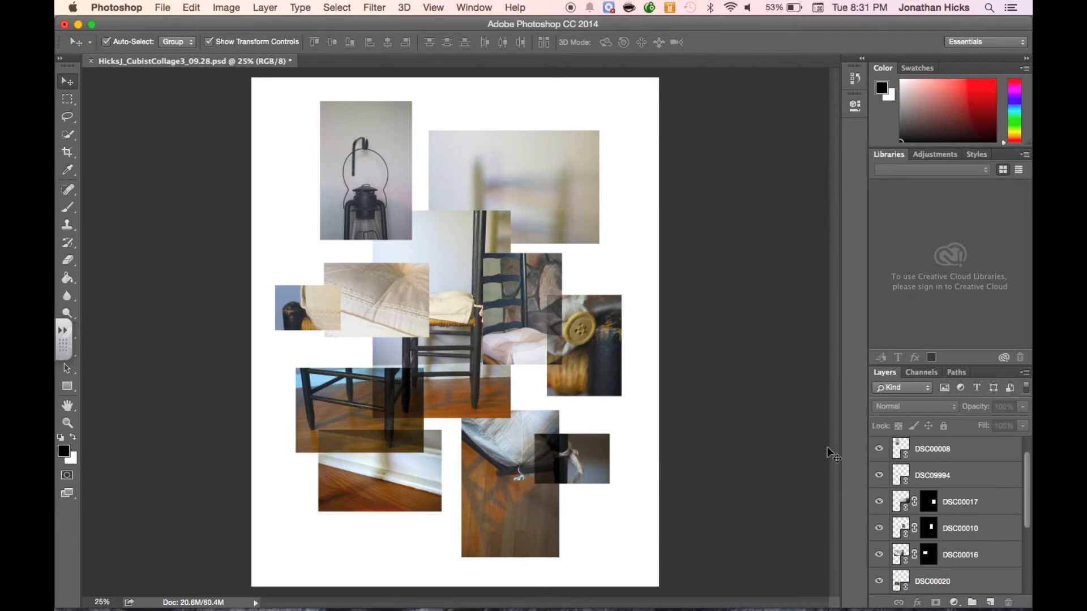
# Undo all the blend mode changes made to the button, chair-legs and tied-ribbon photo layers
pyautogui.hotkey('ctrl', 'z')
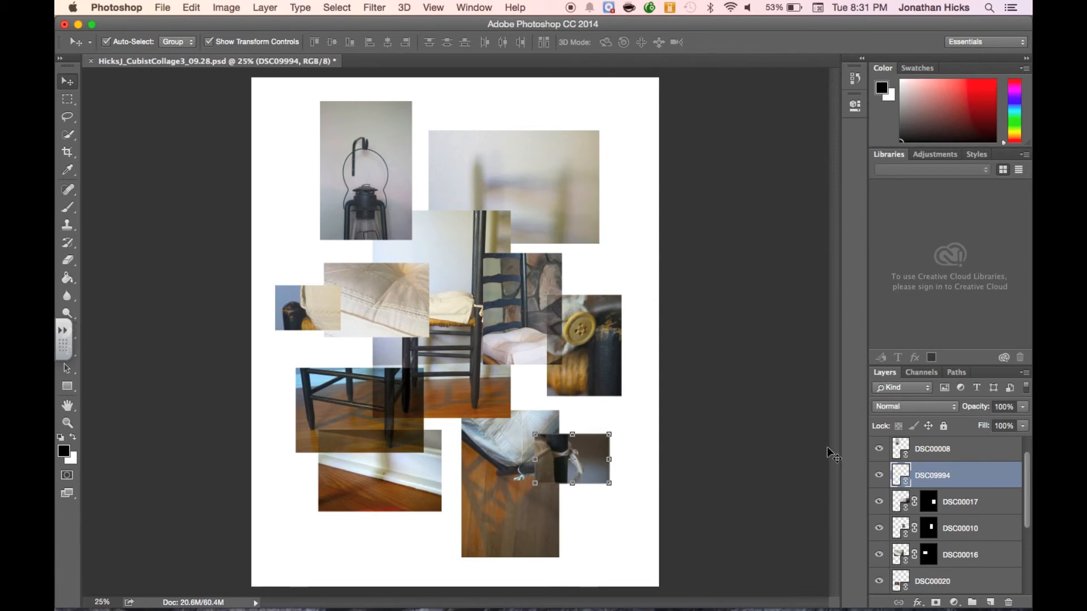
pyautogui.press('ctrl')
pyautogui.hotkey('ctrl', 'alt', 'z')
pyautogui.hotkey('ctrl', 'alt', 'z')
pyautogui.hotkey('ctrl', 'alt', 'z')
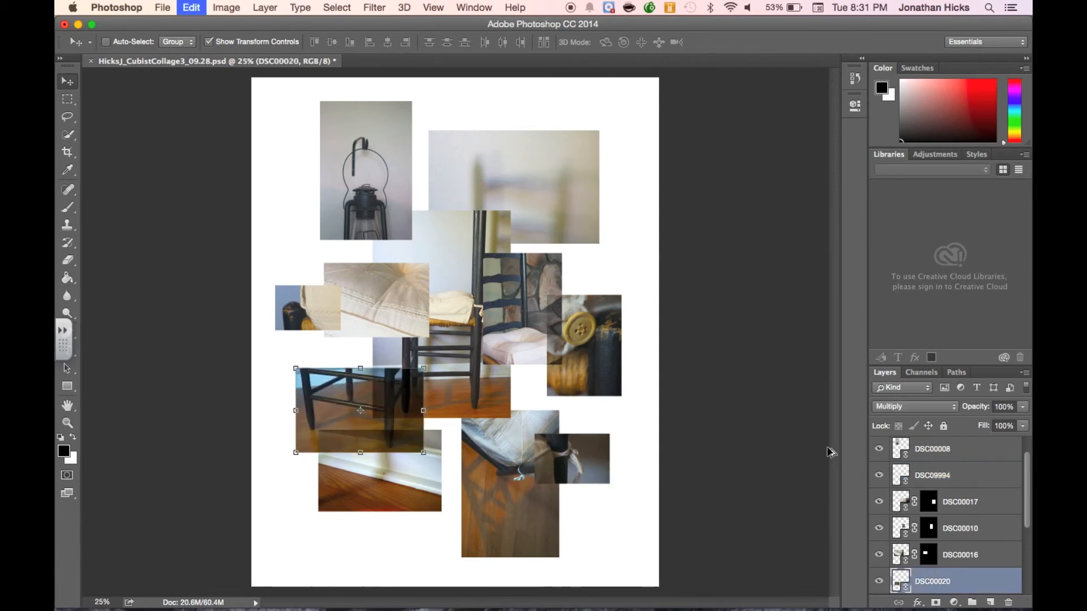
pyautogui.hotkey('ctrl', 'alt', 'z')
pyautogui.hotkey('ctrl', 'alt', 'z')
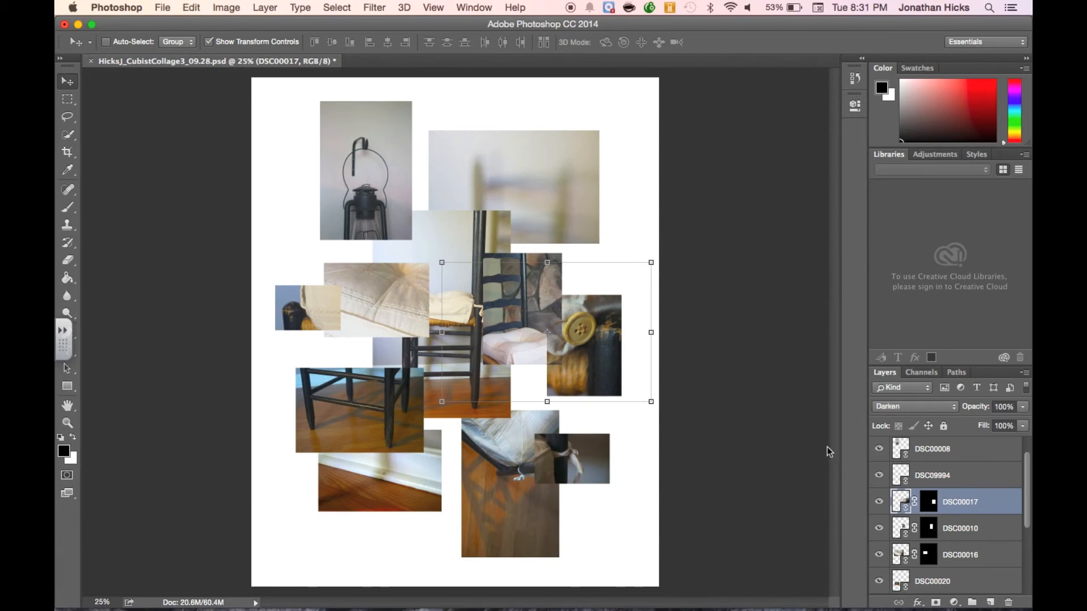
pyautogui.hotkey('ctrl', 'alt', 'z')
pyautogui.hotkey('ctrl', 'alt', 'z')
pyautogui.hotkey('ctrl', 'alt', 'z')
pyautogui.hotkey('ctrl', 'alt', 'z')
pyautogui.hotkey('ctrl', 'alt', 'z')
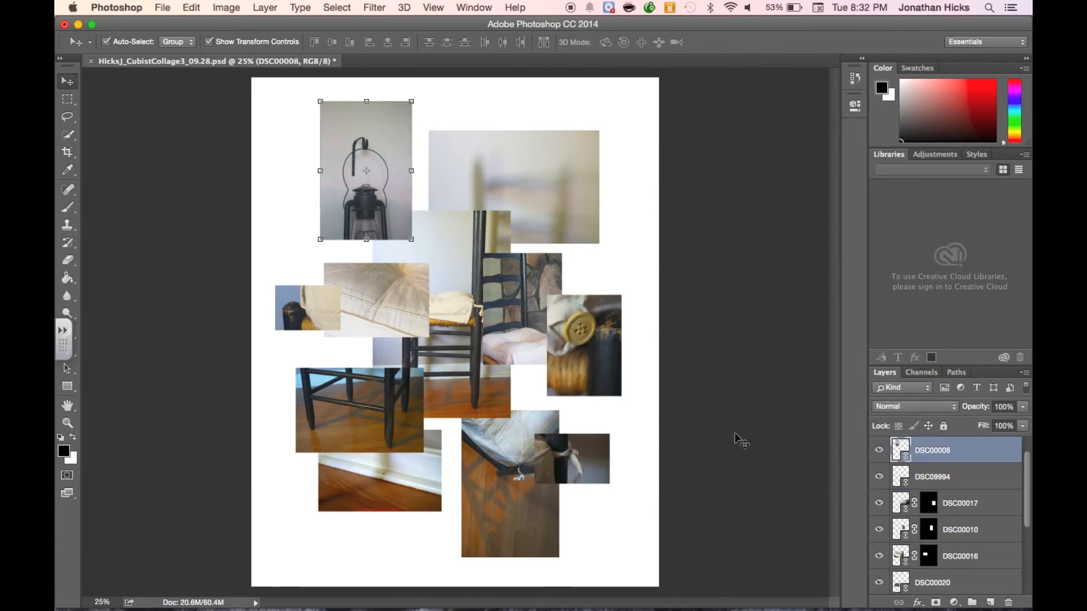
# With no layer selected, add a Black & White adjustment layer with its default name above all the photo layers
pyautogui.click(735, 434)
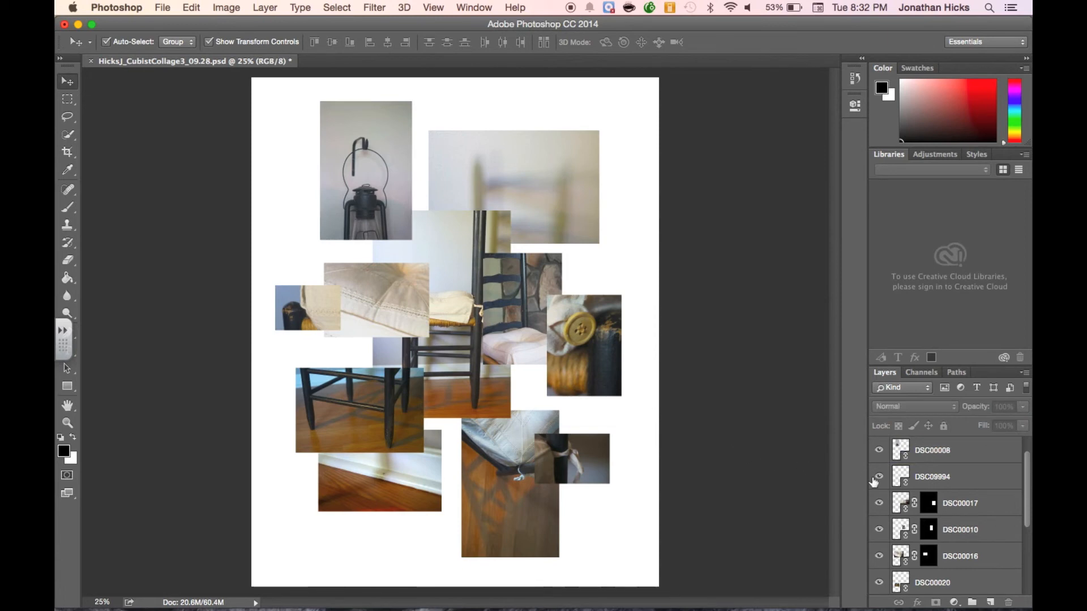
pyautogui.scroll(2, 979, 521)
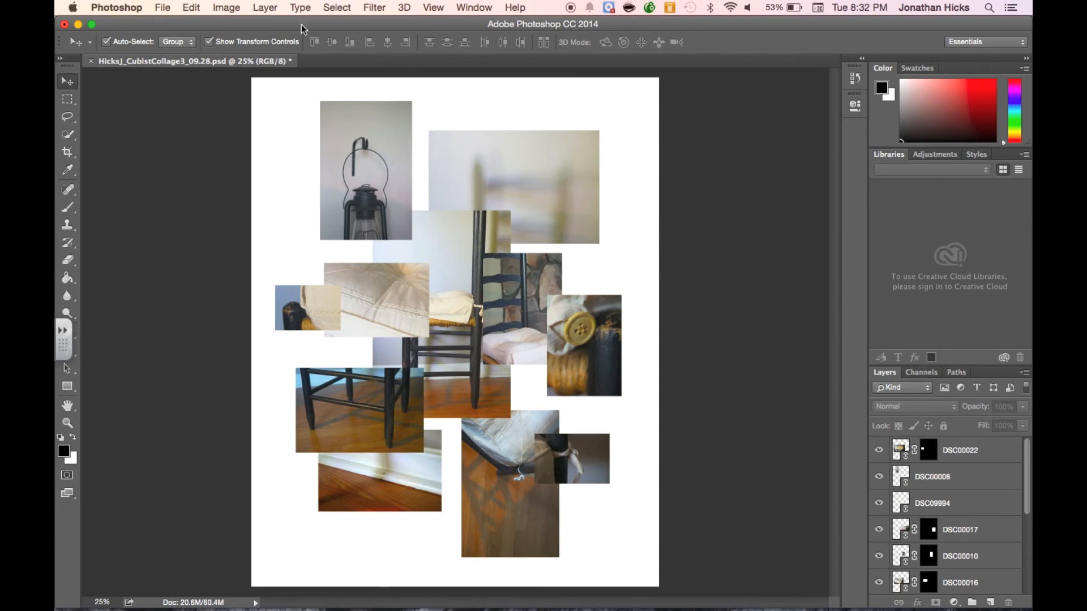
pyautogui.click(265, 9)
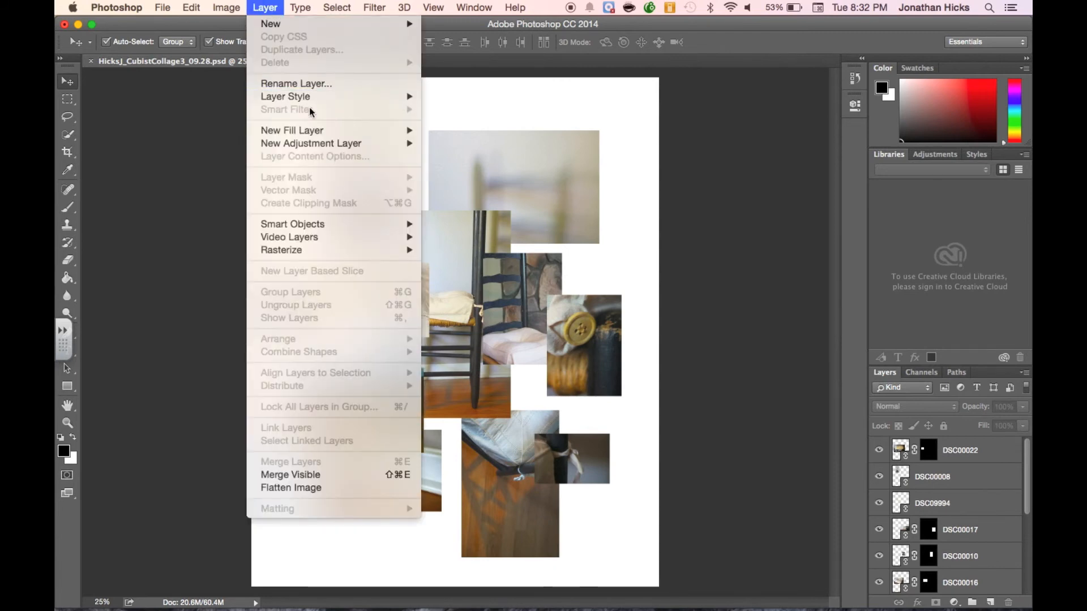
pyautogui.moveTo(348, 148)
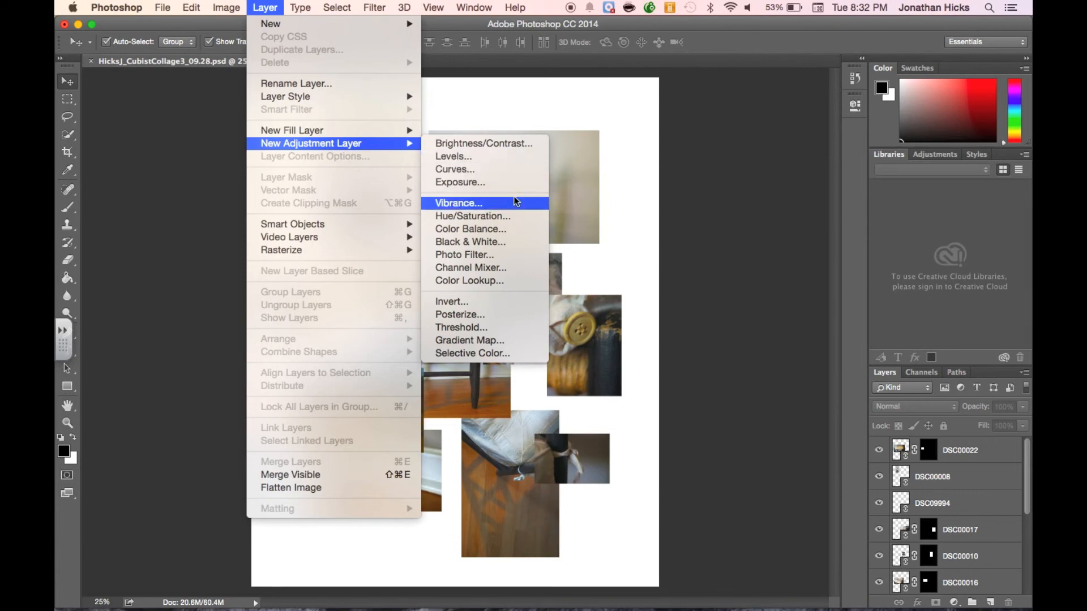
pyautogui.click(512, 240)
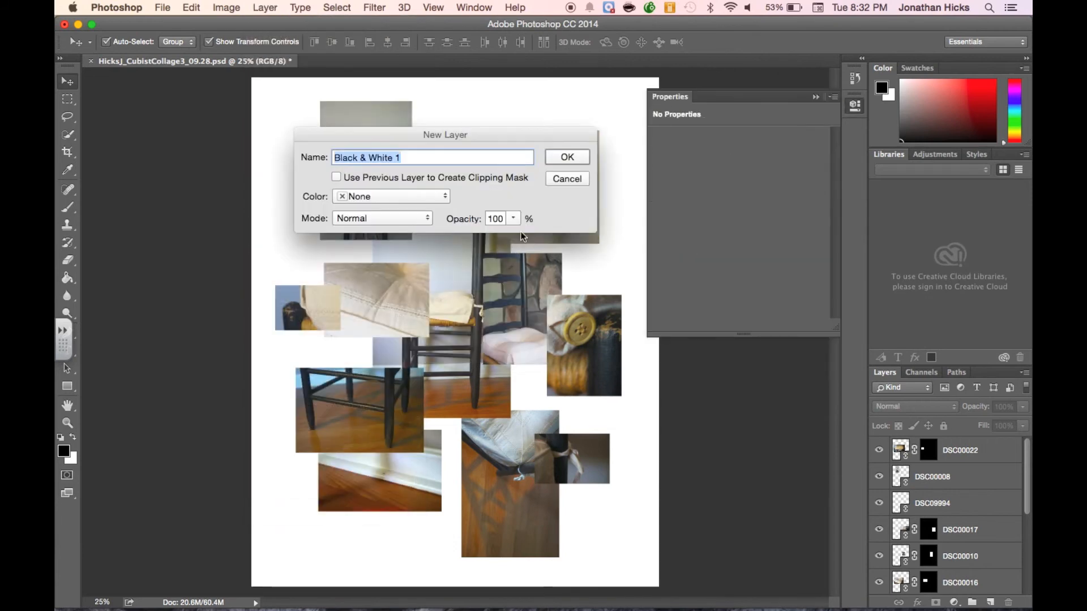
pyautogui.click(566, 152)
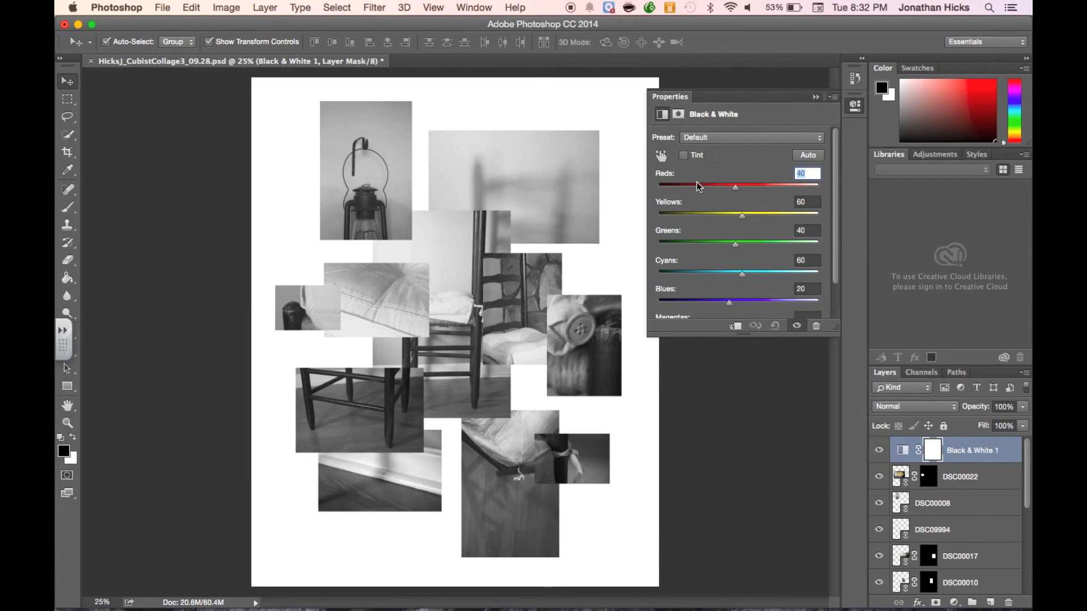
# Adjust the Black & White conversion to Reds 130, Yellows 105, Greens 117 and Cyans -36
pyautogui.moveTo(735, 185); pyautogui.dragTo(736, 221)
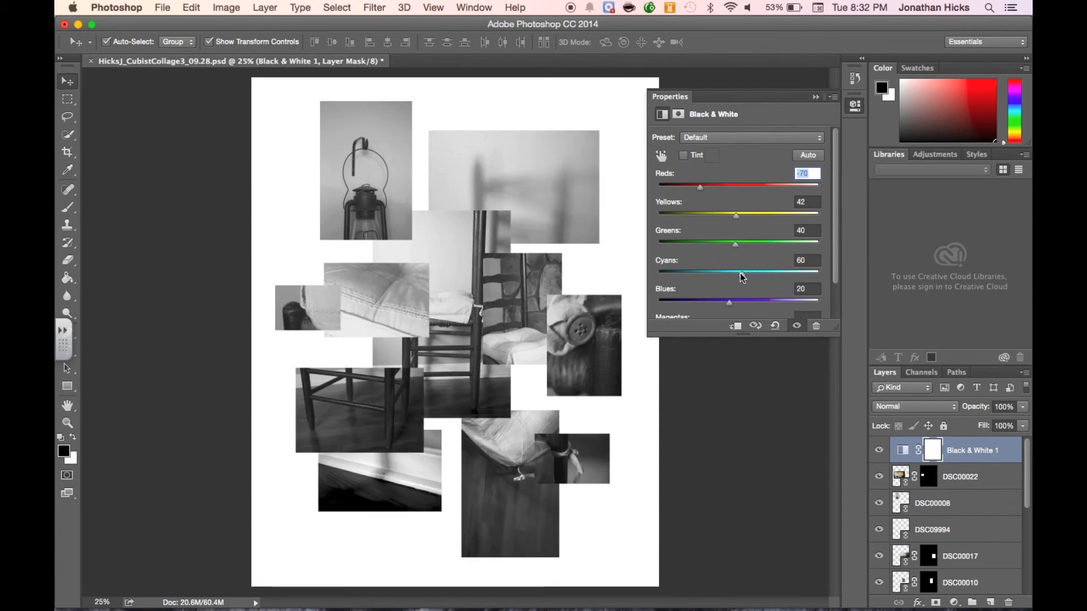
pyautogui.moveTo(740, 273); pyautogui.dragTo(760, 250)
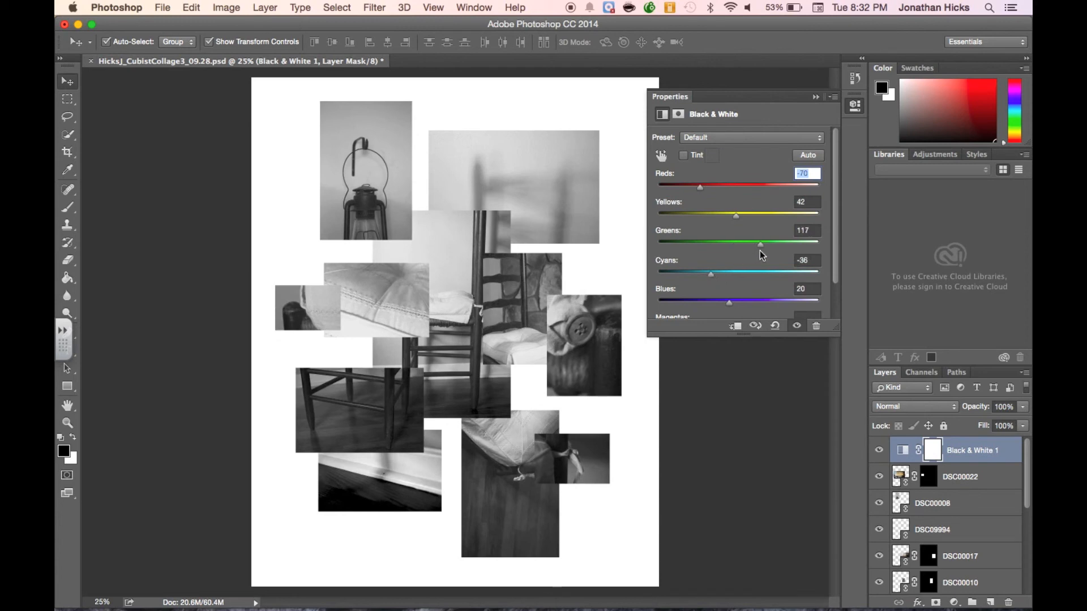
pyautogui.moveTo(733, 215); pyautogui.dragTo(756, 215)
pyautogui.moveTo(698, 188); pyautogui.dragTo(741, 191)
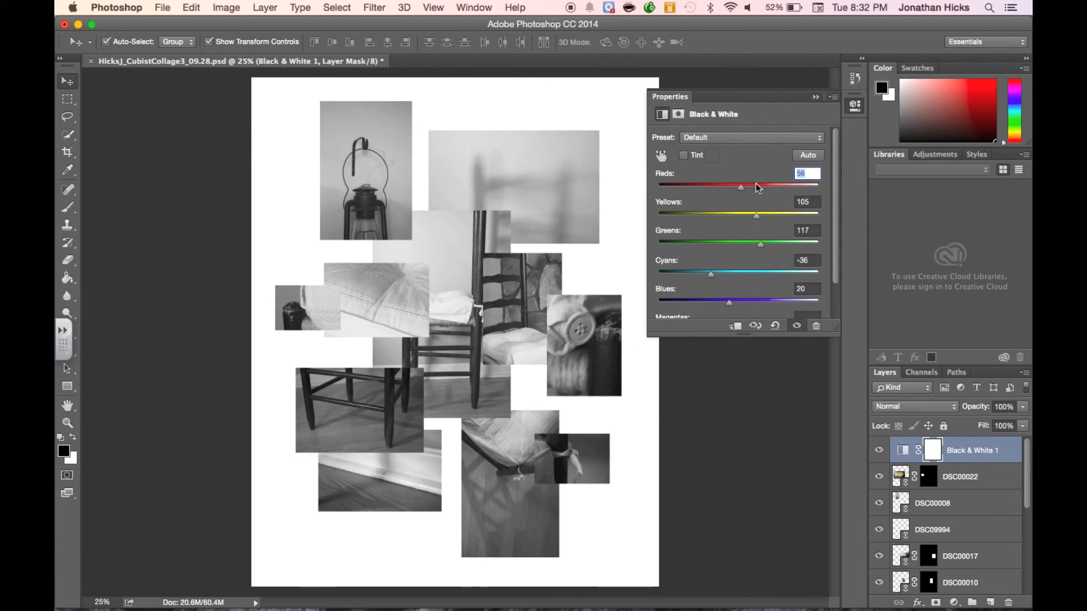
pyautogui.moveTo(741, 187); pyautogui.dragTo(764, 194)
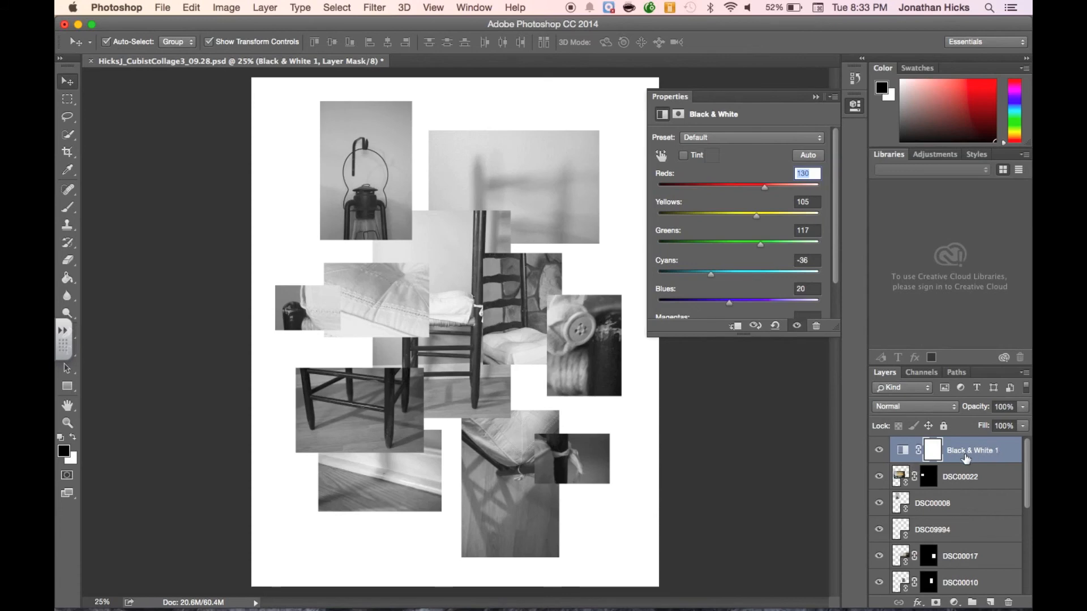
# Move the Black & White adjustment layer down the layer stack to between DSC00010 and DSC00016
pyautogui.moveTo(967, 455); pyautogui.dragTo(971, 561)
pyautogui.scroll(-4, 971, 561)
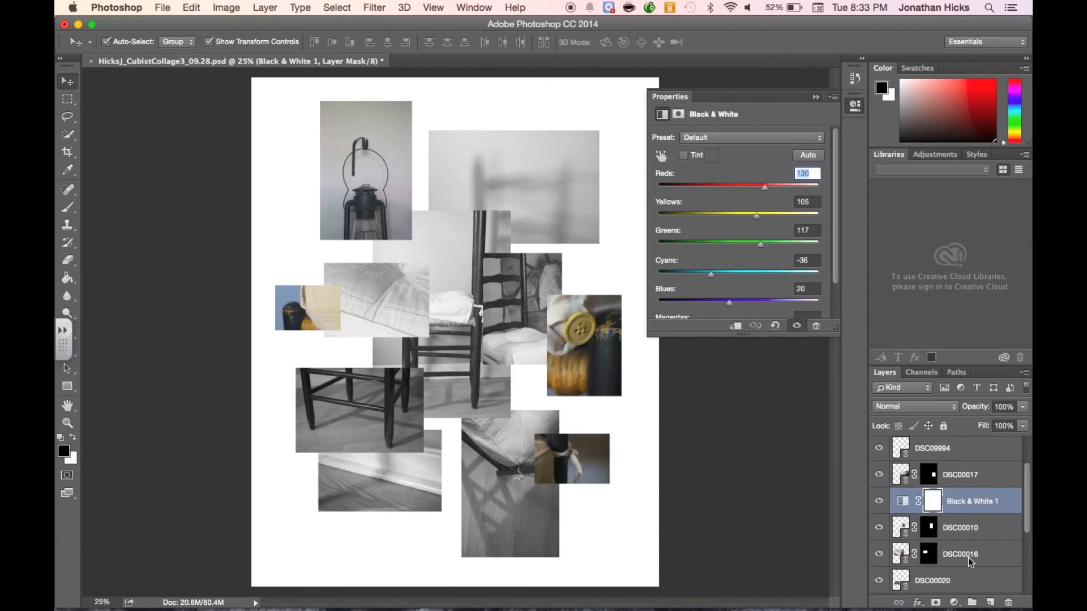
pyautogui.moveTo(973, 464); pyautogui.dragTo(975, 493)
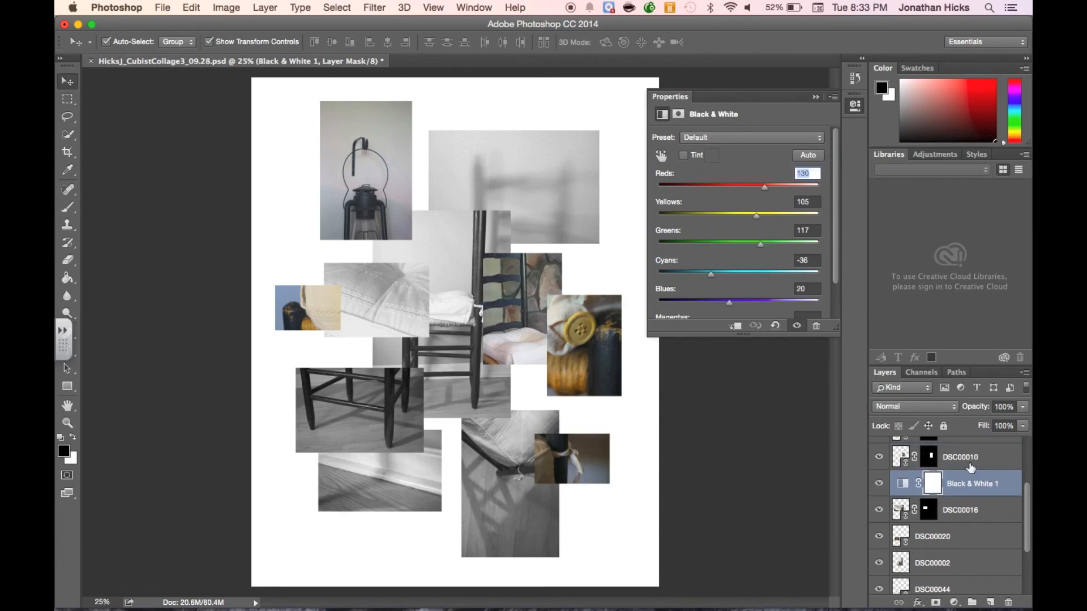